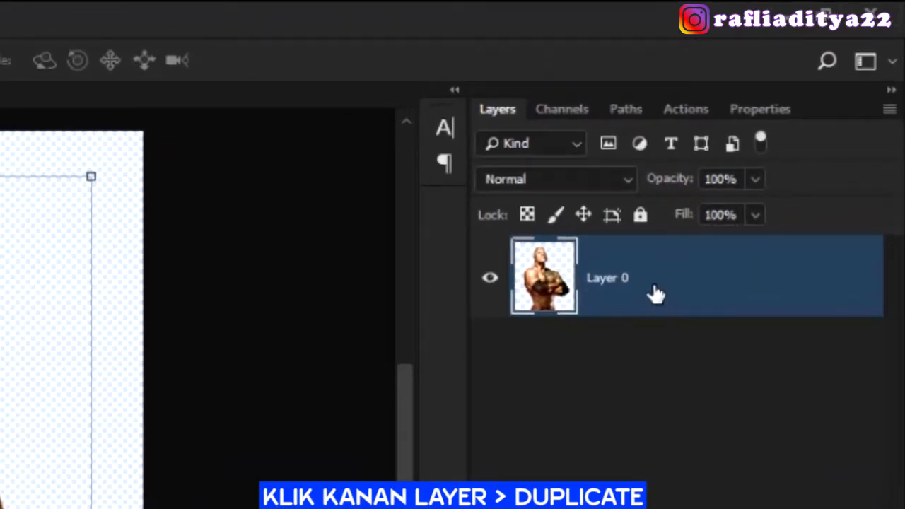
Duplicate Layer 0 and desaturate the copy.
{"action": "right_click", "coordinate": [655, 293]}
{"action": "left_click", "coordinate": [515, 147]}
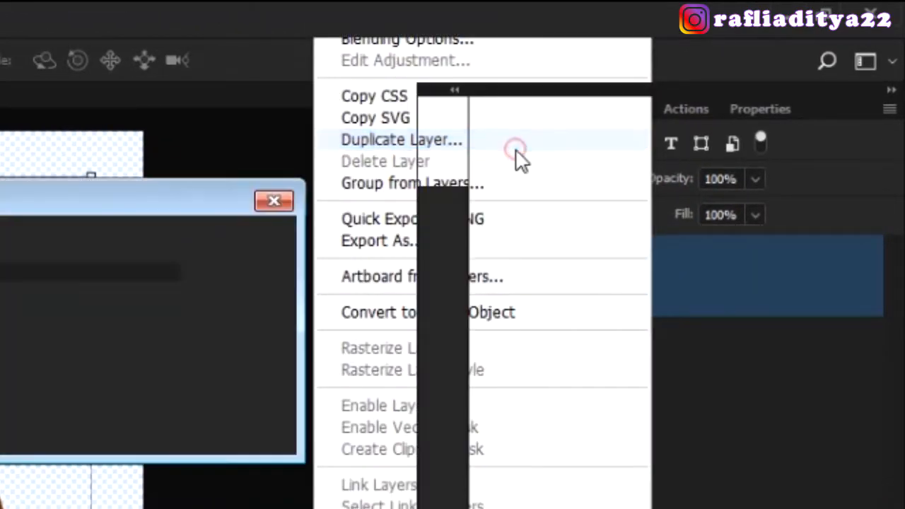
{"action": "left_click", "coordinate": [267, 247]}
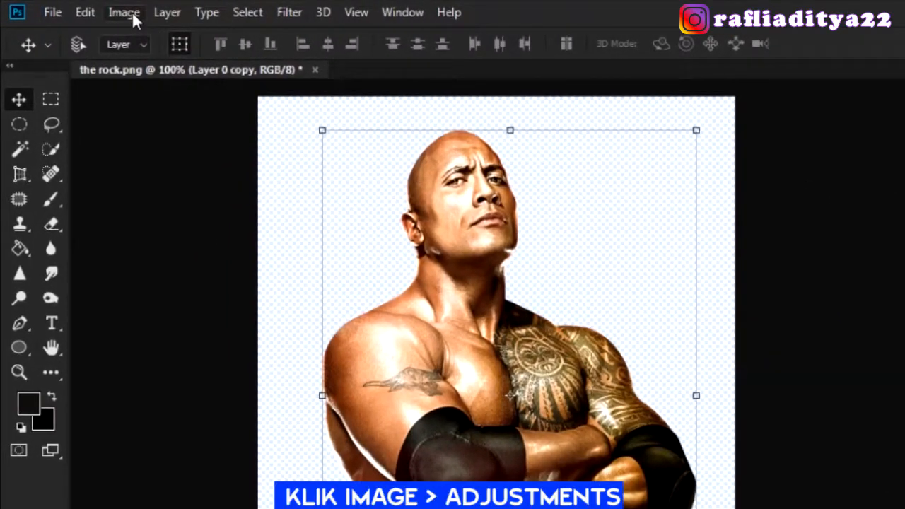
{"action": "left_click", "coordinate": [132, 12]}
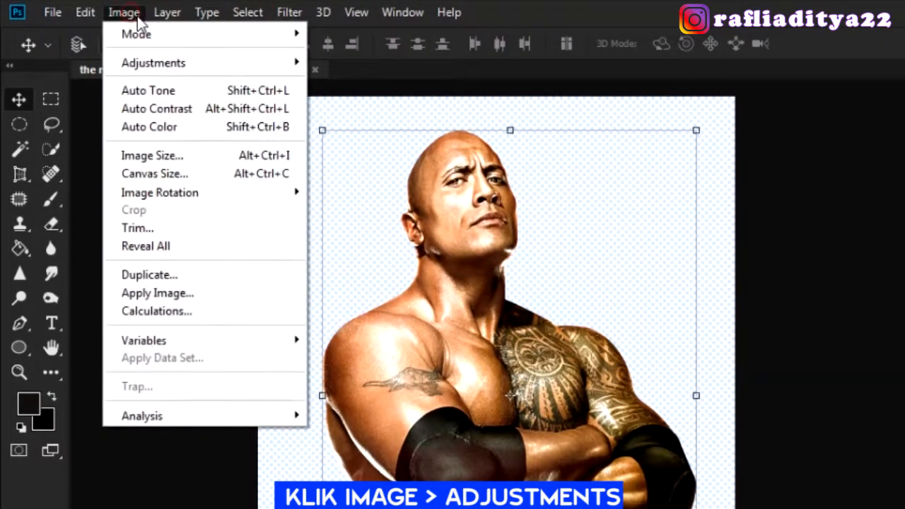
{"action": "mouse_move", "coordinate": [258, 69]}
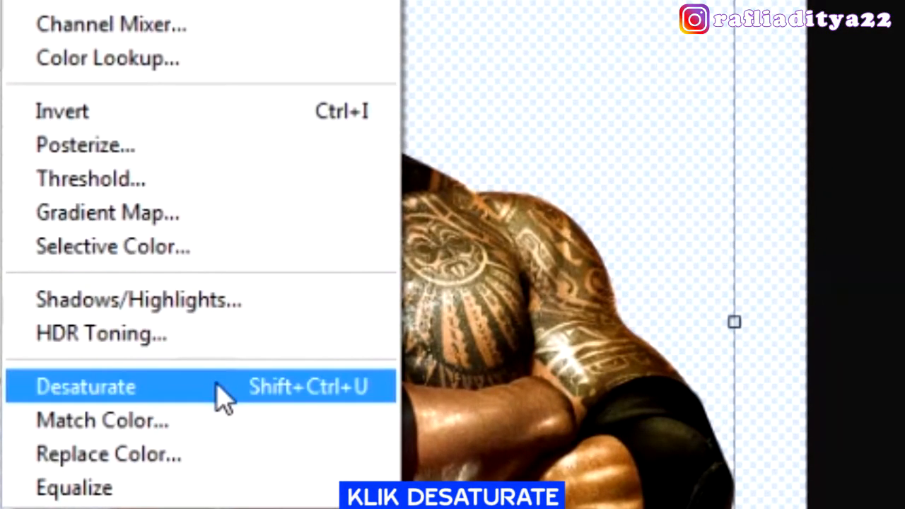
{"action": "left_click", "coordinate": [217, 386]}
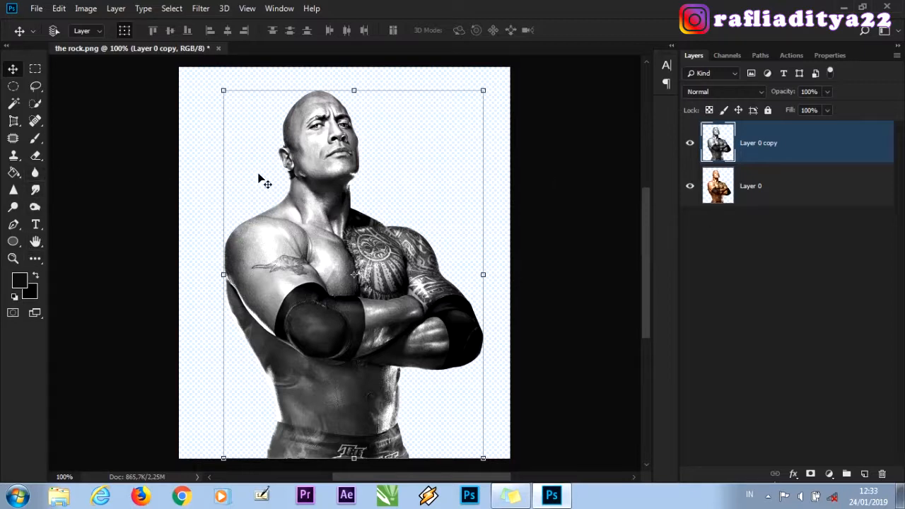
Trace a closed Pen tool path around the eye on the ear side of the face, on Layer 0 copy.
{"action": "key", "text": "z"}
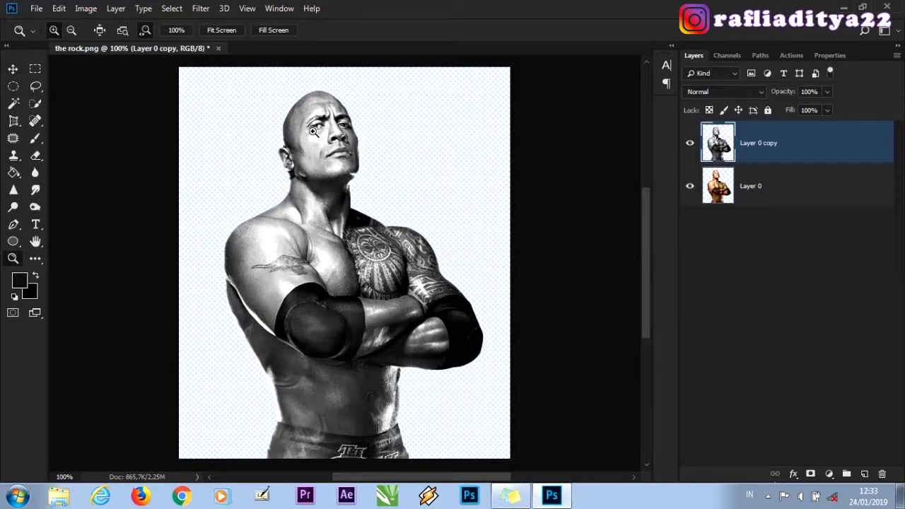
{"action": "left_click", "coordinate": [314, 131]}
{"action": "left_click", "coordinate": [325, 122]}
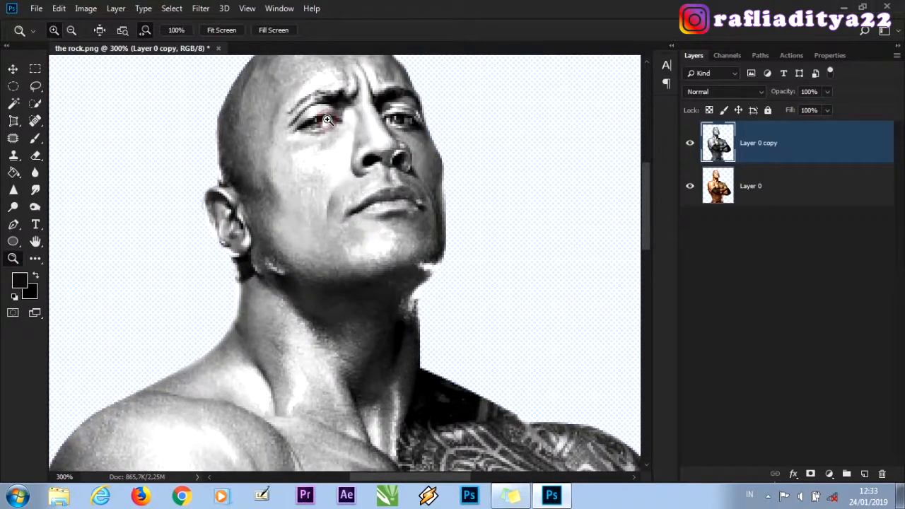
{"action": "left_click", "coordinate": [327, 120]}
{"action": "left_click", "coordinate": [325, 127]}
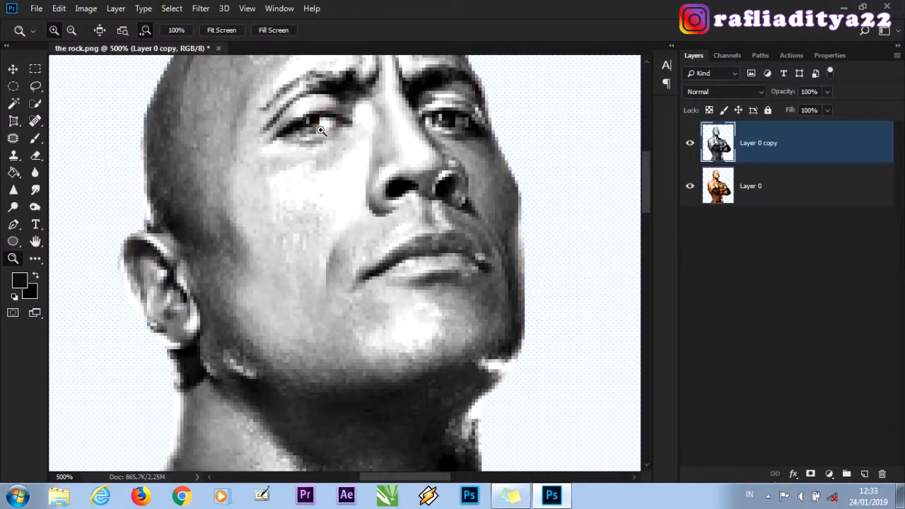
{"action": "left_click", "coordinate": [12, 224]}
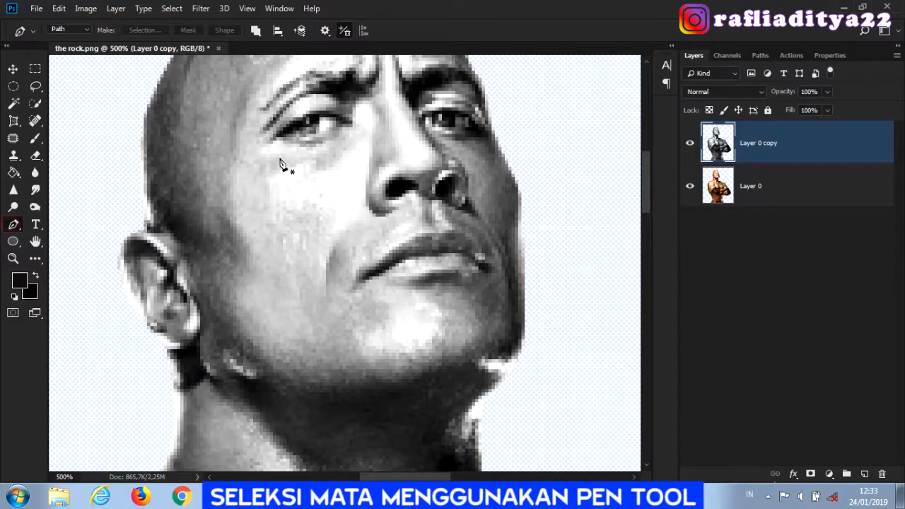
{"action": "left_click", "coordinate": [279, 138]}
{"action": "left_click", "coordinate": [317, 134]}
{"action": "left_click", "coordinate": [321, 133]}
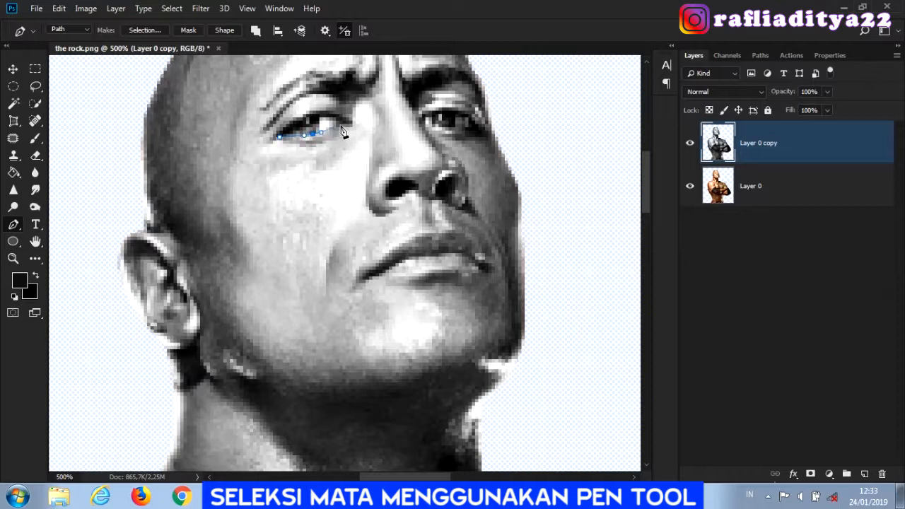
{"action": "left_click", "coordinate": [345, 122]}
{"action": "left_click", "coordinate": [321, 113]}
{"action": "left_click", "coordinate": [302, 121]}
{"action": "left_click", "coordinate": [283, 135]}
{"action": "left_click", "coordinate": [282, 138]}
Convert the eye path into a selection and move that eye to its own layer with Layer Via Cut.
{"action": "right_click", "coordinate": [316, 127]}
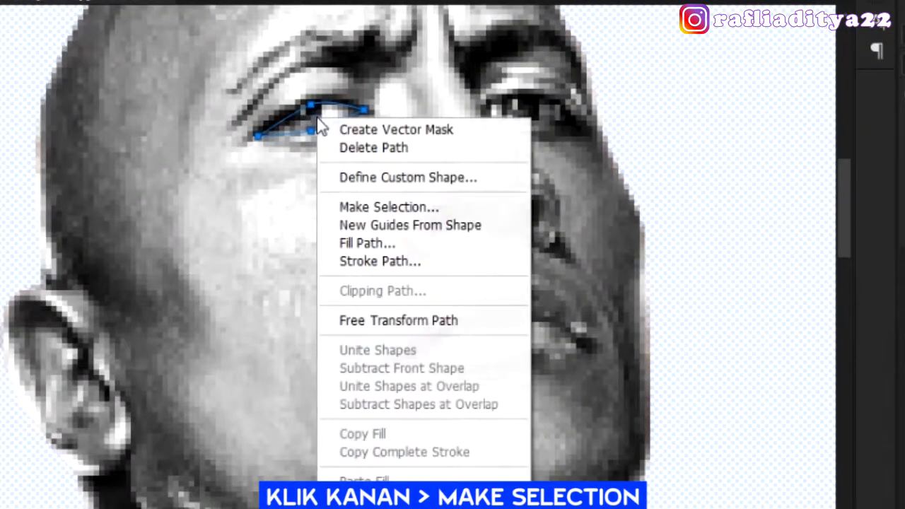
{"action": "left_click", "coordinate": [372, 199]}
{"action": "left_click", "coordinate": [647, 111]}
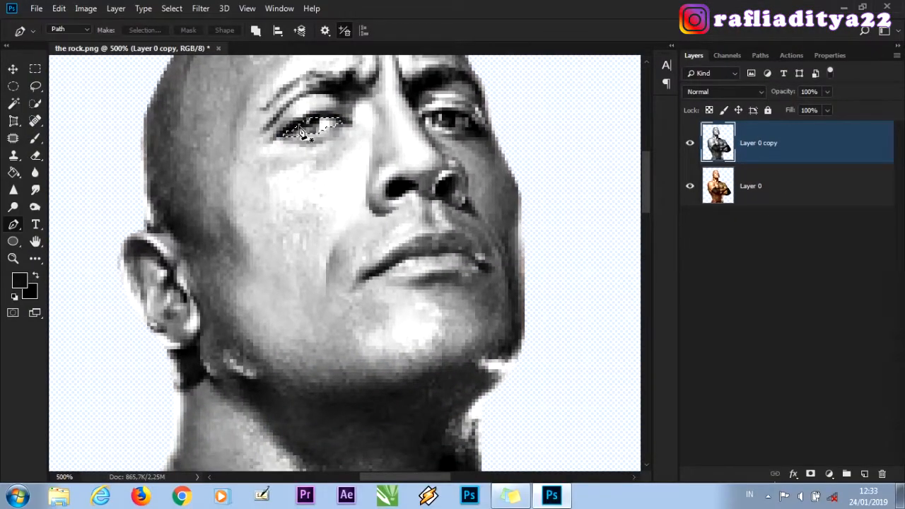
{"action": "left_click", "coordinate": [35, 103]}
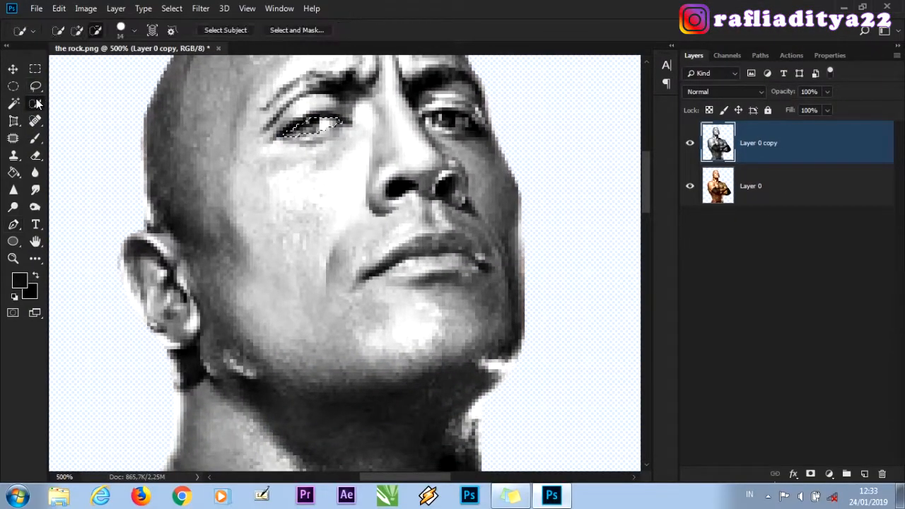
{"action": "right_click", "coordinate": [304, 128]}
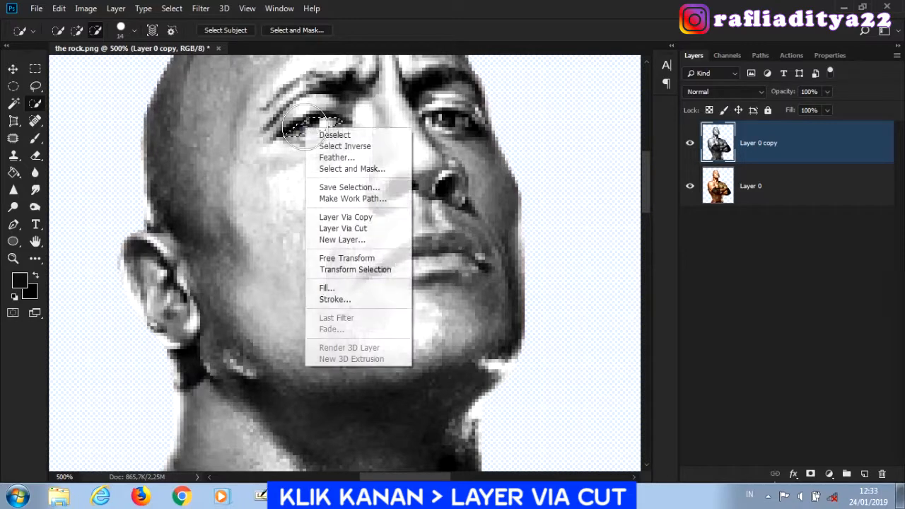
{"action": "left_click", "coordinate": [353, 229]}
Trace a closed Pen tool path around the other eye on Layer 0 copy.
{"action": "left_click", "coordinate": [755, 192]}
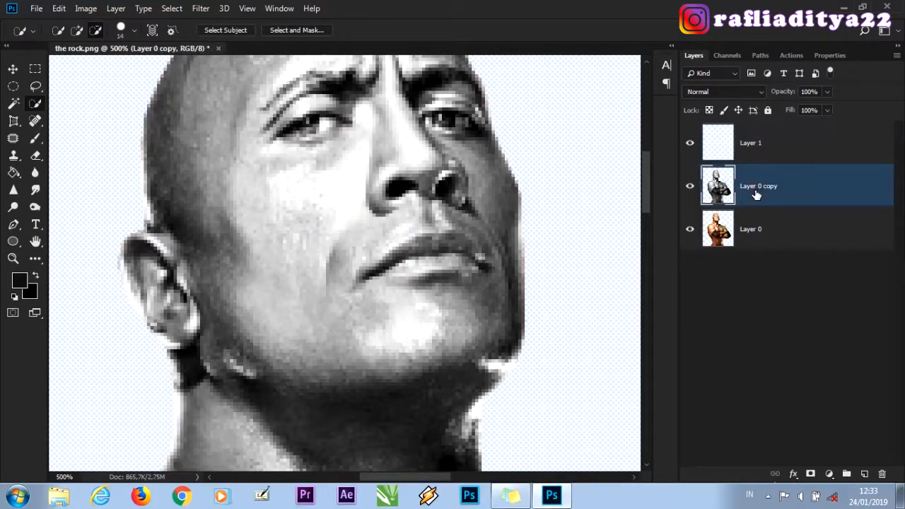
{"action": "key", "text": "p"}
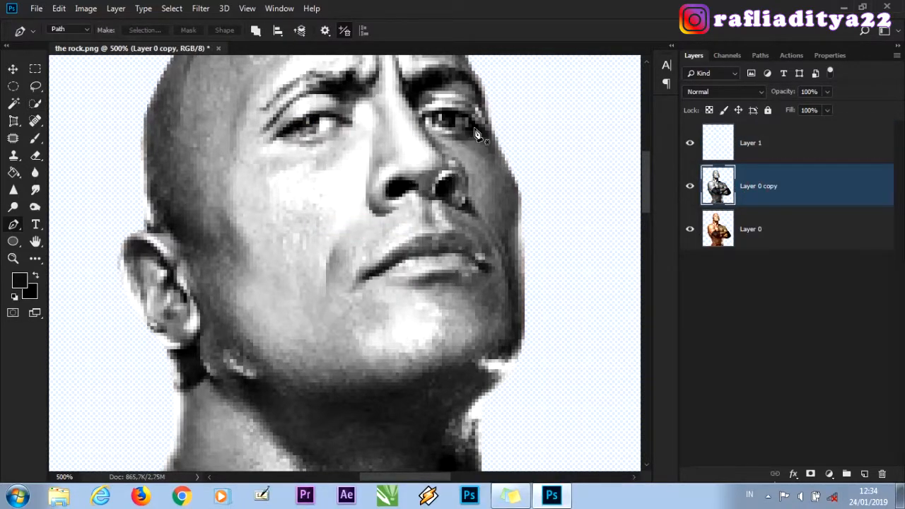
{"action": "left_click", "coordinate": [474, 127]}
{"action": "left_click", "coordinate": [422, 113]}
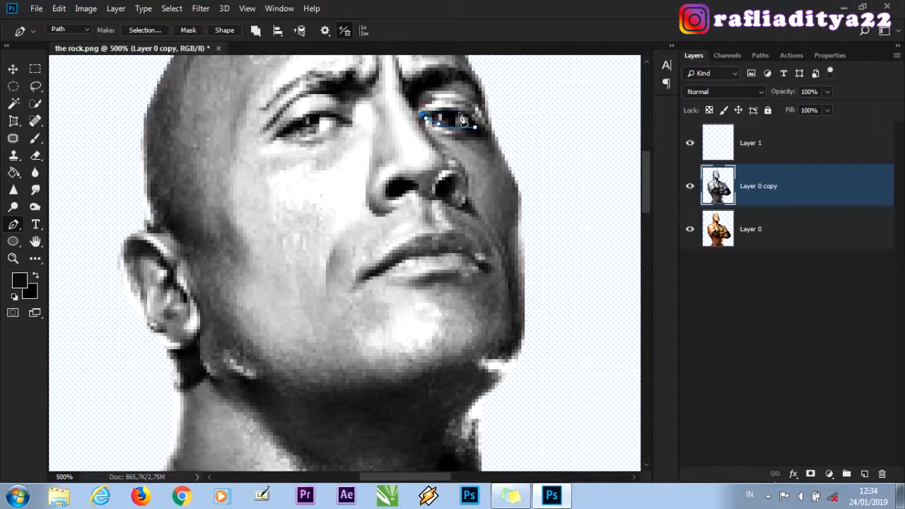
{"action": "left_click", "coordinate": [472, 125]}
Make a selection from the second eye's path and cut that eye onto a separate layer.
{"action": "right_click", "coordinate": [449, 119]}
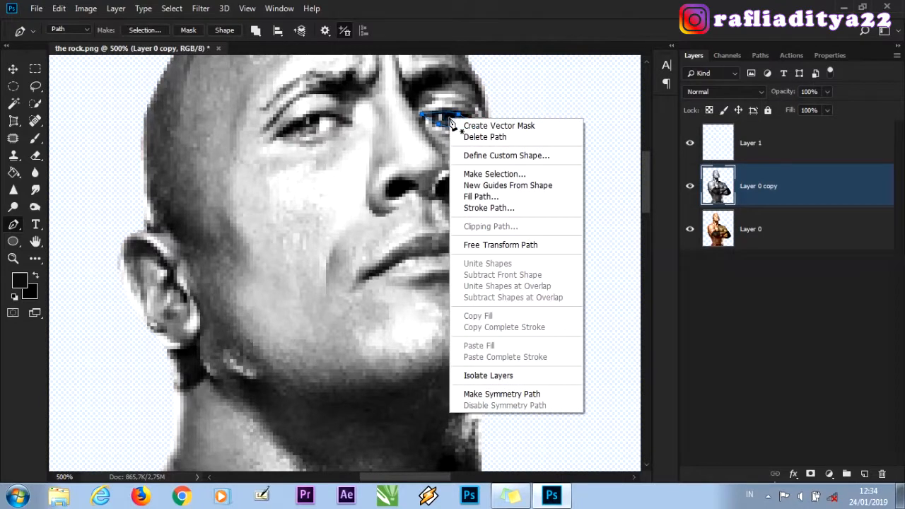
{"action": "left_click", "coordinate": [480, 173]}
{"action": "left_click", "coordinate": [521, 120]}
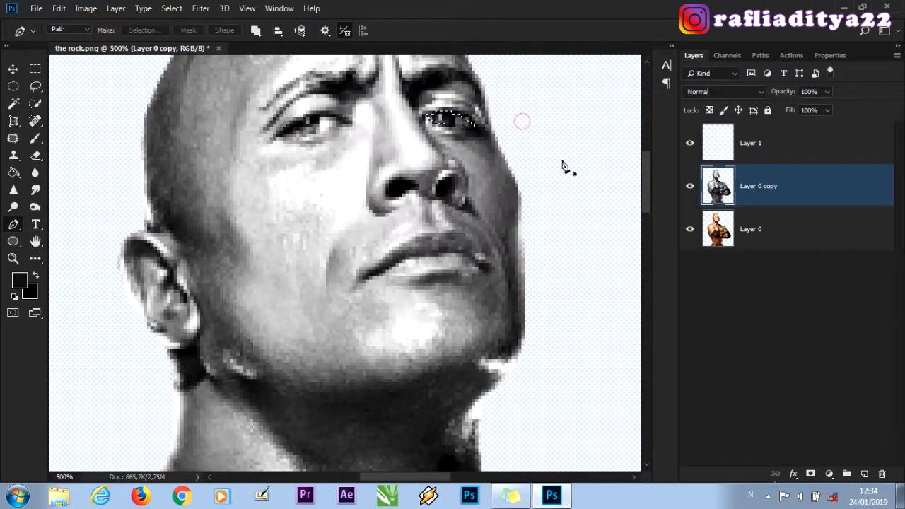
{"action": "left_click", "coordinate": [36, 102]}
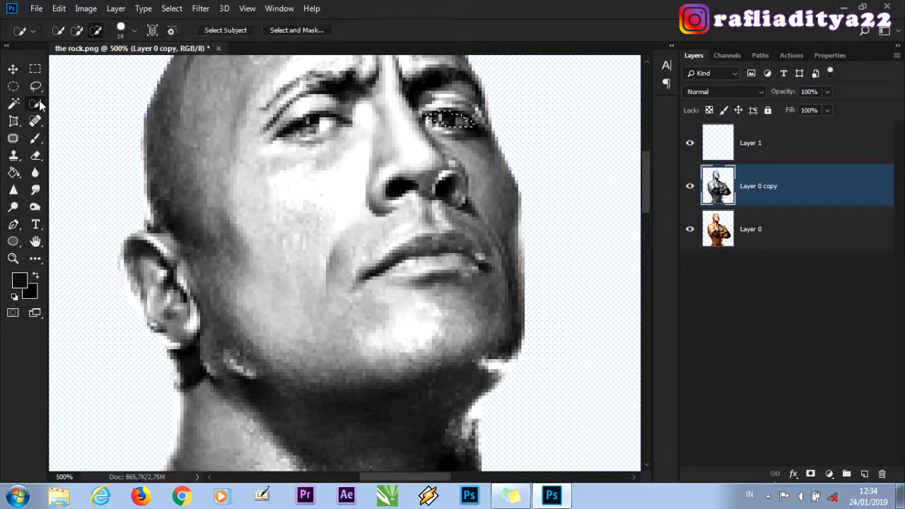
{"action": "right_click", "coordinate": [449, 121]}
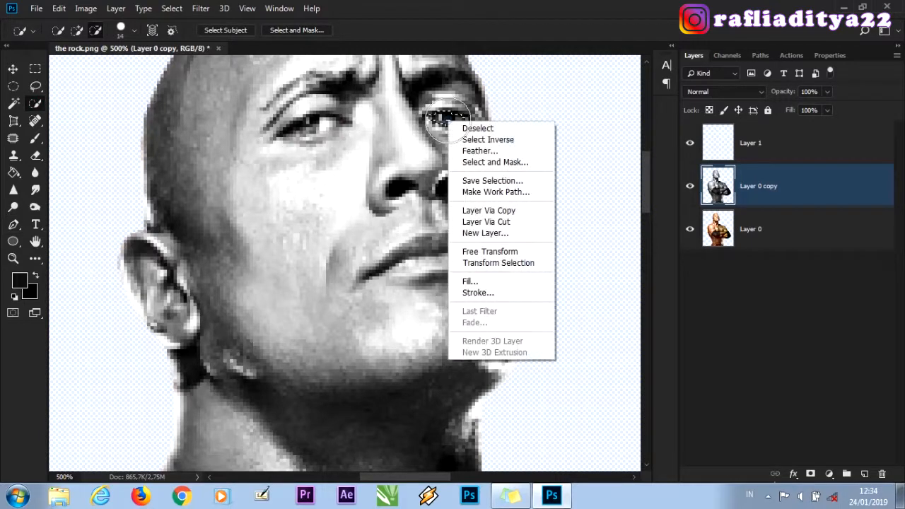
{"action": "left_click", "coordinate": [494, 221]}
Merge Layer 1 and Layer 2 so both cut-out eyes share one layer.
{"action": "key", "text": "v"}
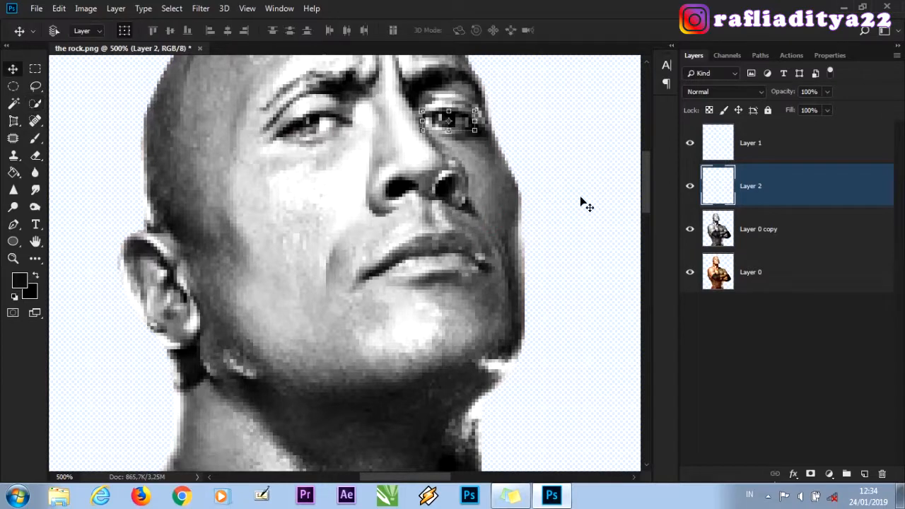
{"action": "left_click", "coordinate": [755, 147]}
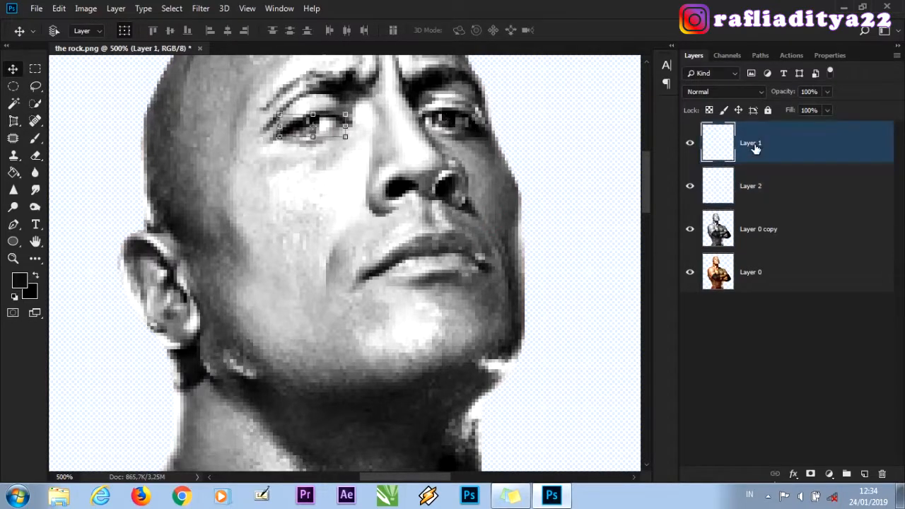
{"action": "left_click", "coordinate": [760, 186], "text": "ctrl"}
{"action": "key", "text": "ctrl+e"}
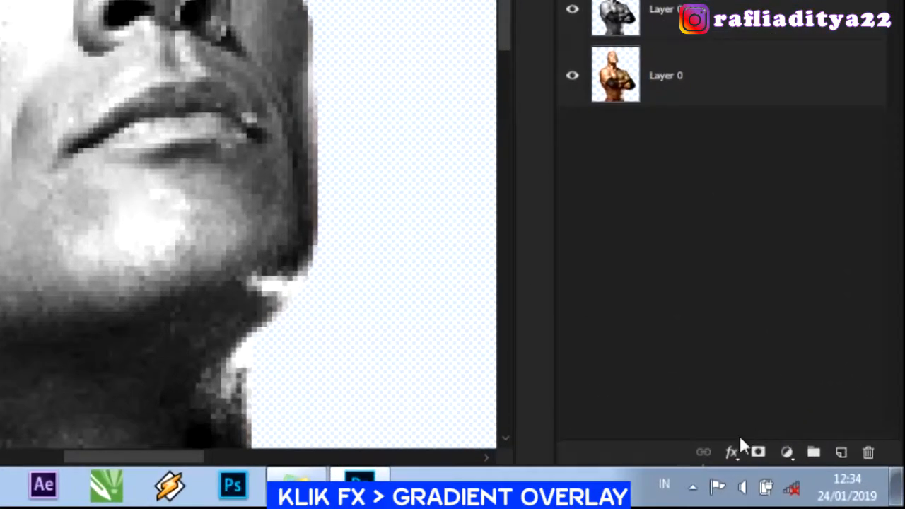
Apply a linear black-to-white Gradient Overlay to the merged eye layer, with 100% opacity, 90° angle and 150% scale.
{"action": "left_click", "coordinate": [735, 446]}
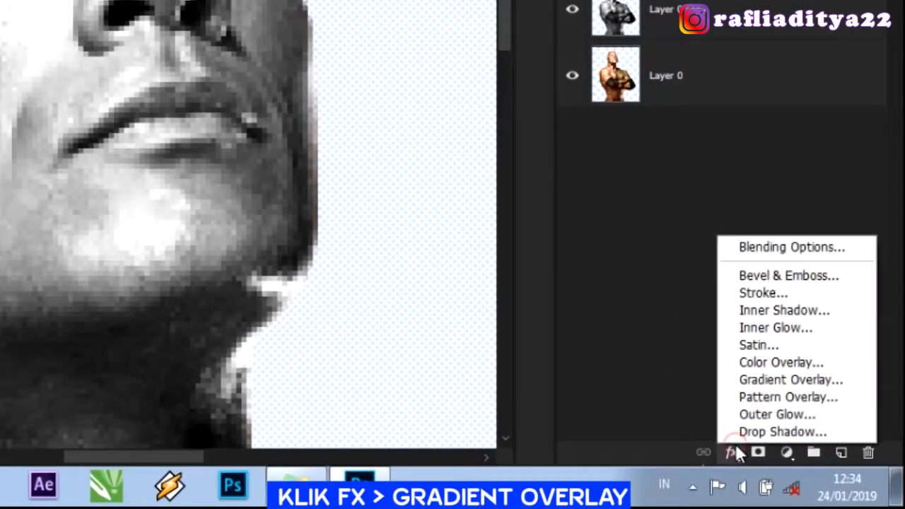
{"action": "left_click", "coordinate": [771, 383]}
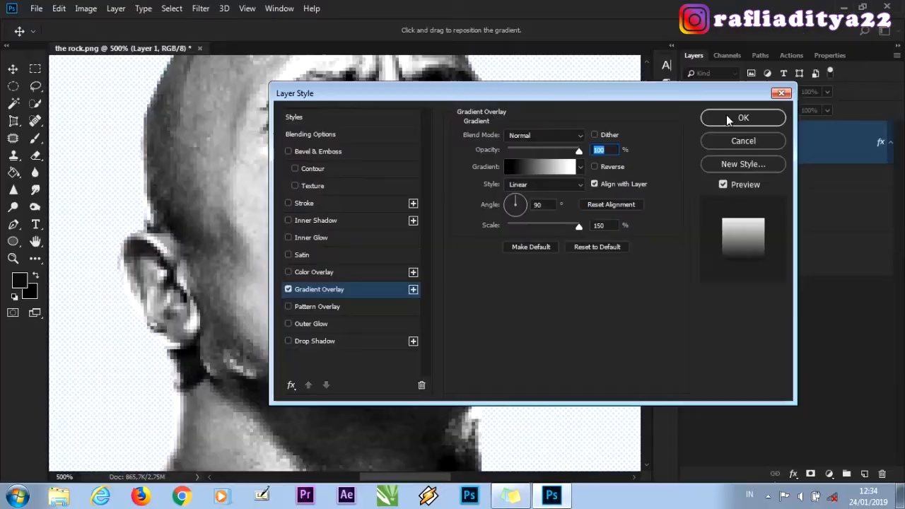
{"action": "left_click", "coordinate": [731, 119]}
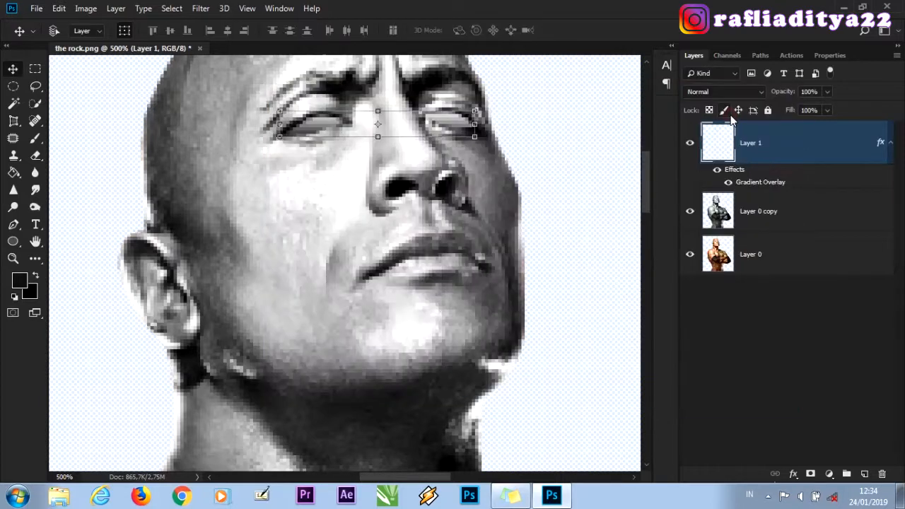
Open the stone texture teksture batu.jpg and place it directly above Layer 0 copy in the rock.png, covering the whole canvas.
{"action": "key", "text": "z"}
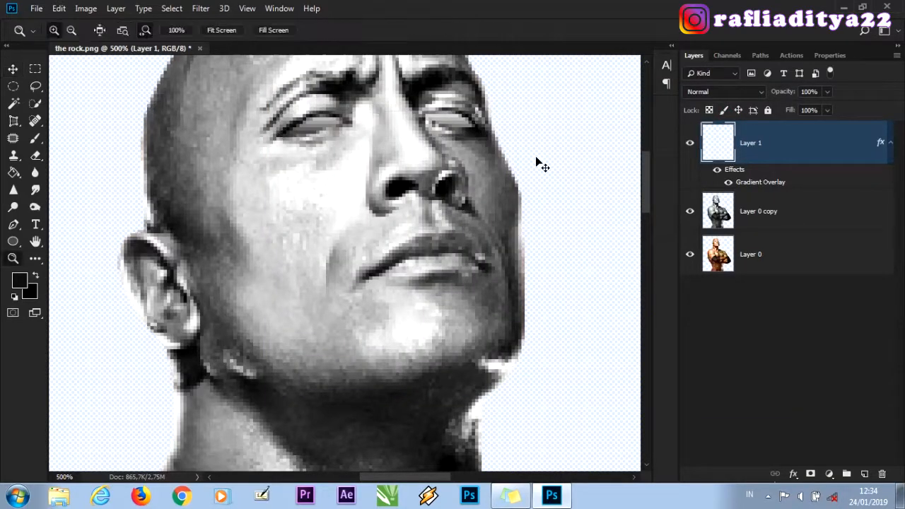
{"action": "left_click", "coordinate": [233, 32]}
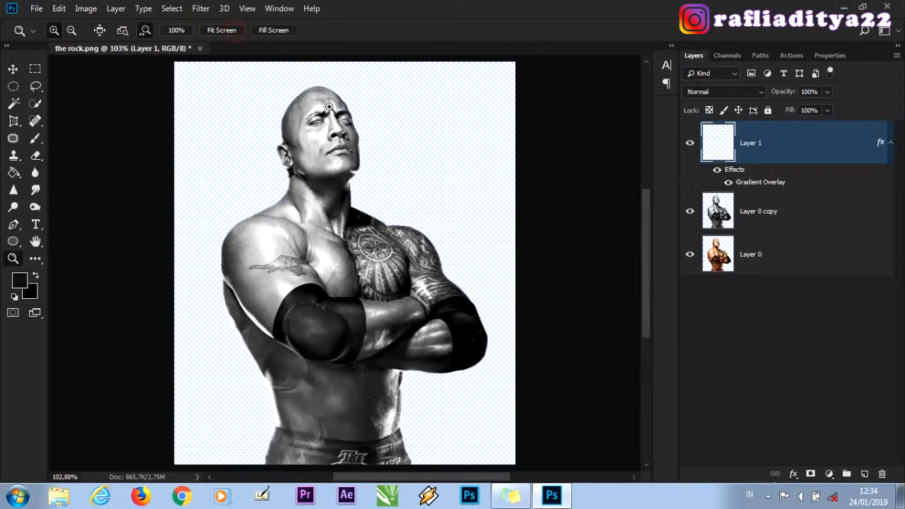
{"action": "left_click", "coordinate": [14, 69]}
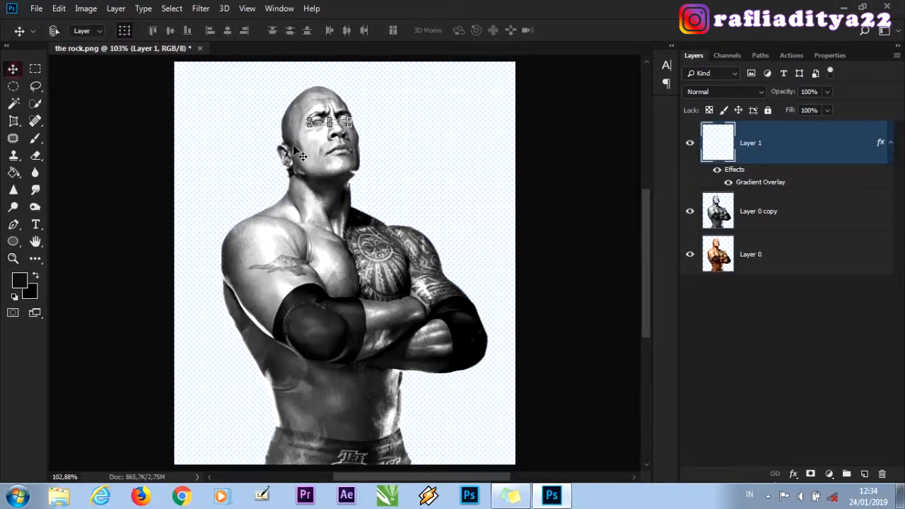
{"action": "left_click", "coordinate": [793, 212]}
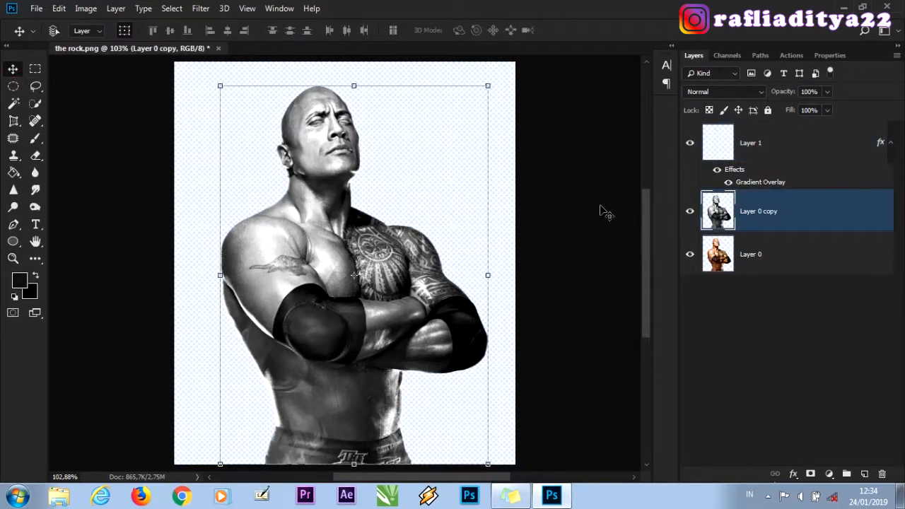
{"action": "left_click", "coordinate": [35, 8]}
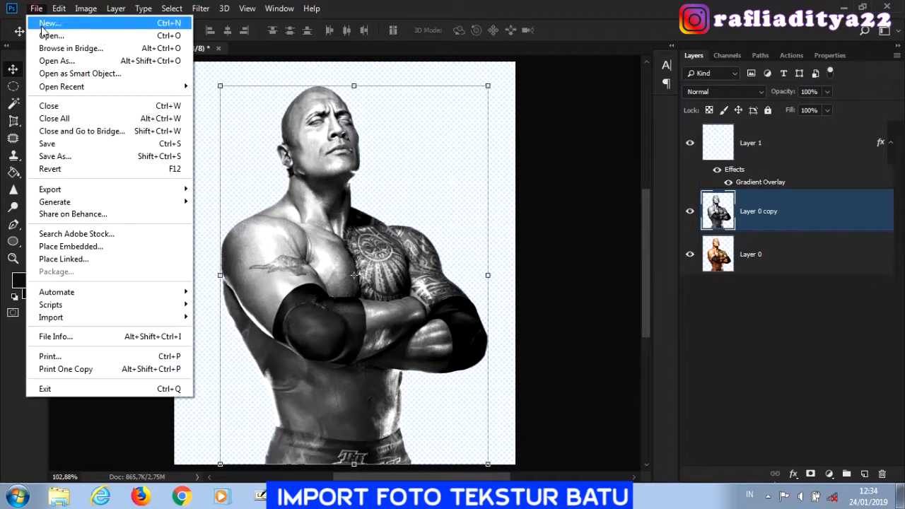
{"action": "left_click", "coordinate": [43, 36]}
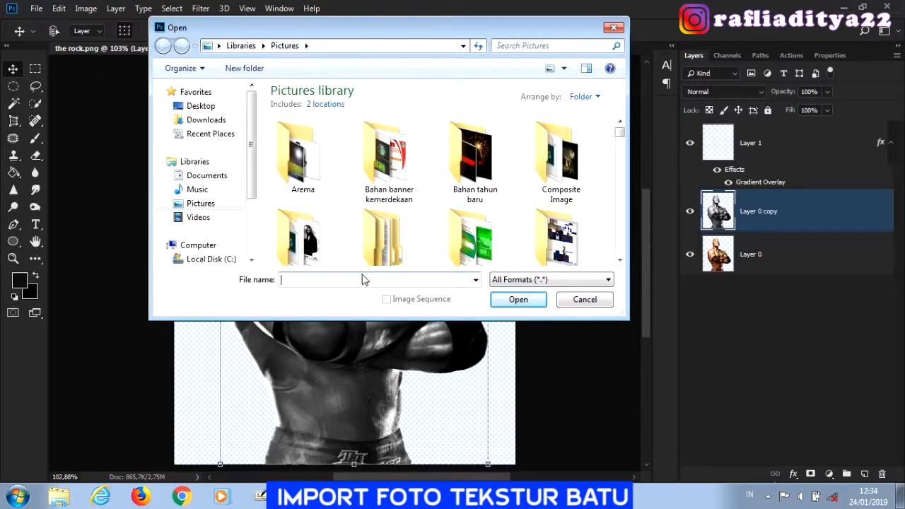
{"action": "type", "text": "teks"}
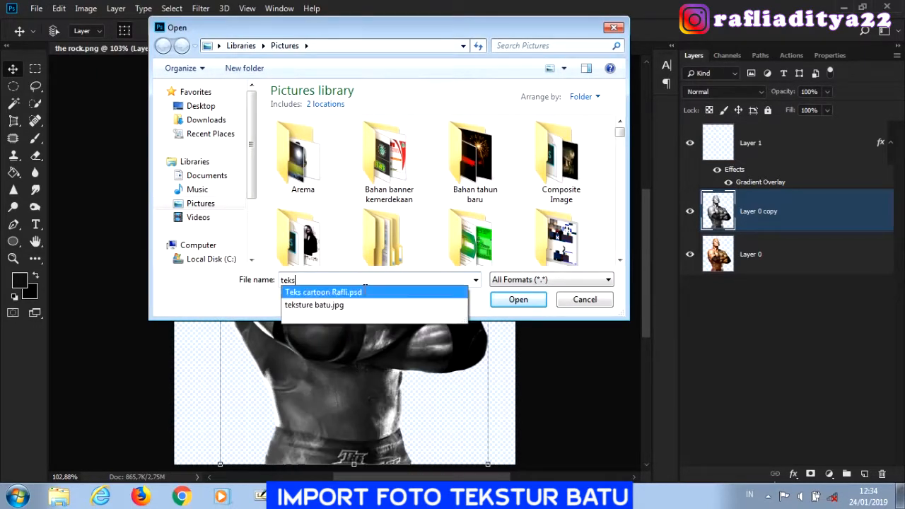
{"action": "left_click", "coordinate": [365, 305]}
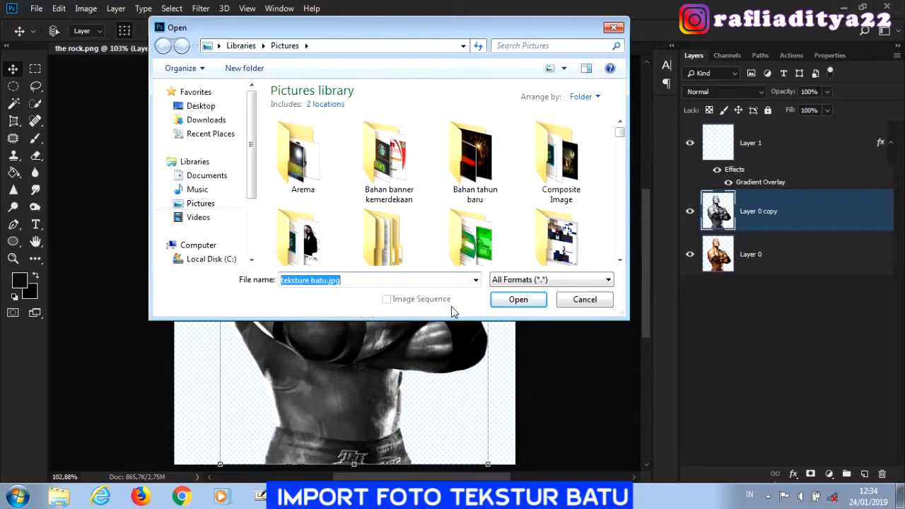
{"action": "left_click", "coordinate": [539, 303]}
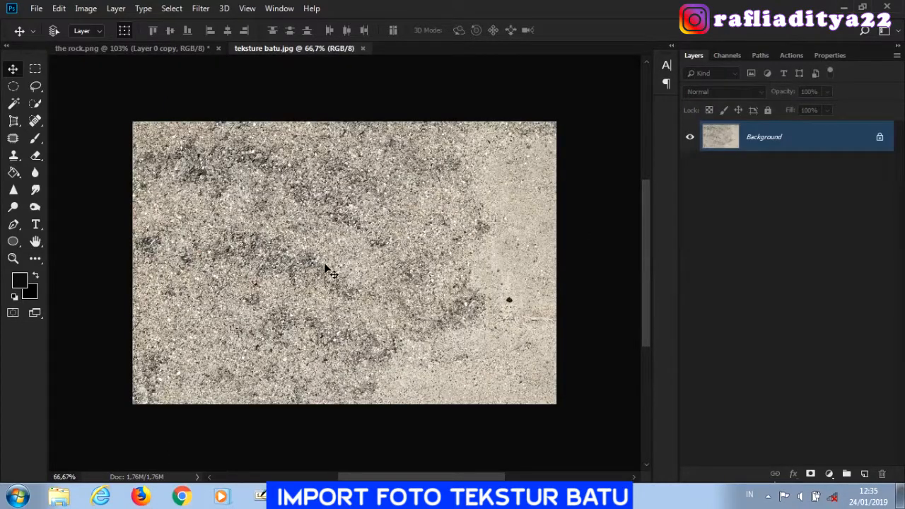
{"action": "left_click_drag", "start_coordinate": [337, 266], "coordinate": [366, 205]}
{"action": "left_click_drag", "start_coordinate": [436, 232], "coordinate": [439, 288]}
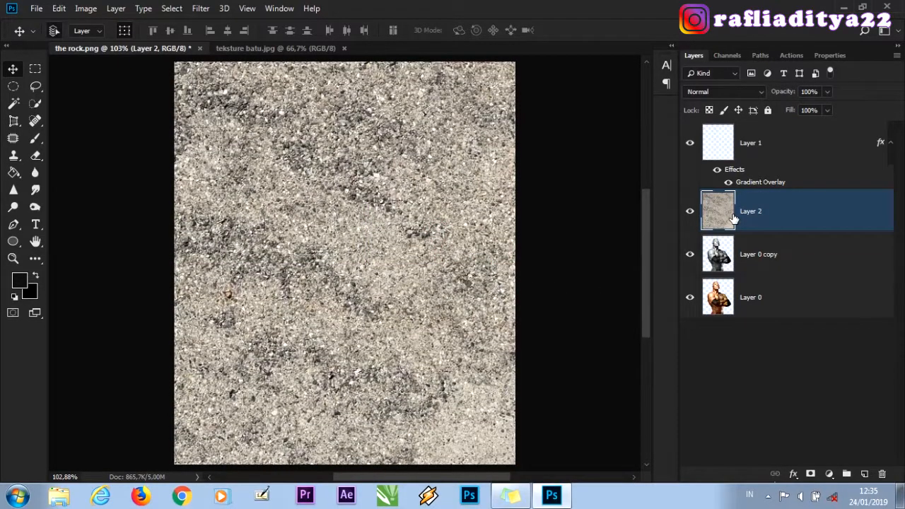
Mask the stone texture layer to the silhouette of Layer 0 copy and set its blend mode to Multiply.
{"action": "left_click", "coordinate": [719, 255], "text": "ctrl"}
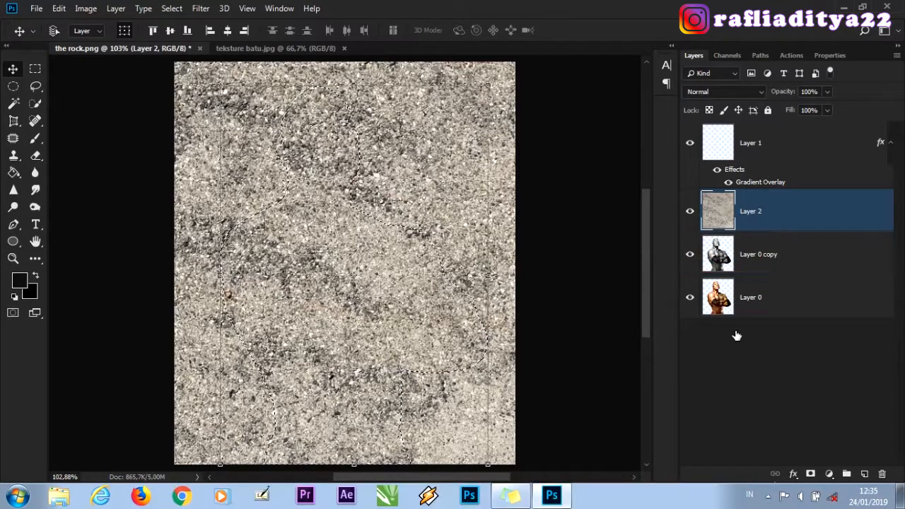
{"action": "left_click", "coordinate": [809, 474]}
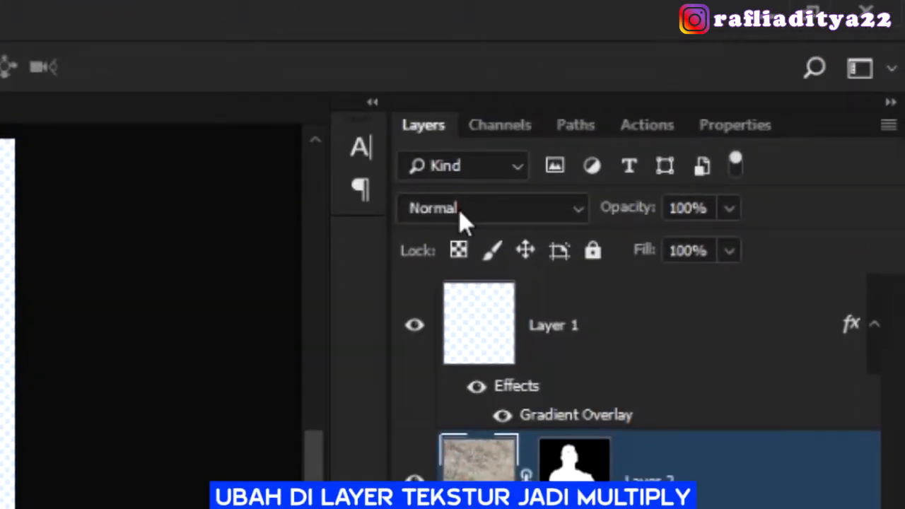
{"action": "left_click", "coordinate": [459, 210]}
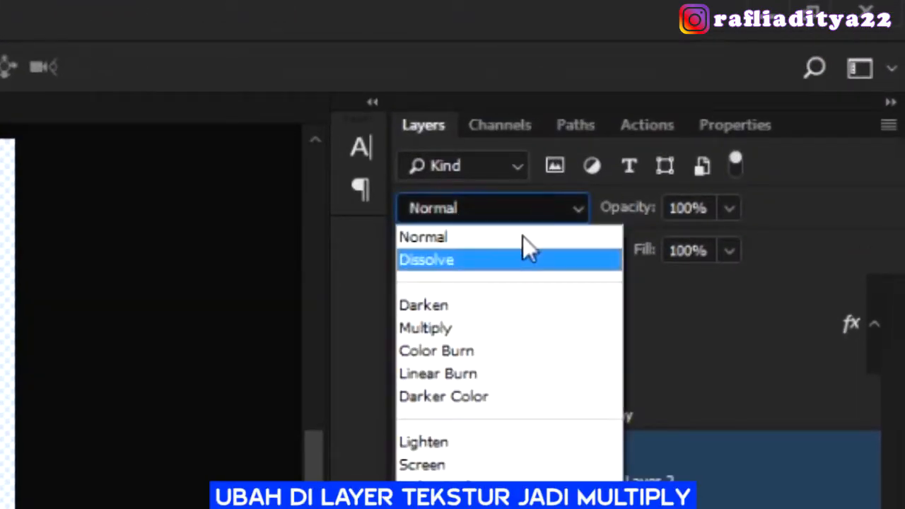
{"action": "left_click", "coordinate": [489, 326]}
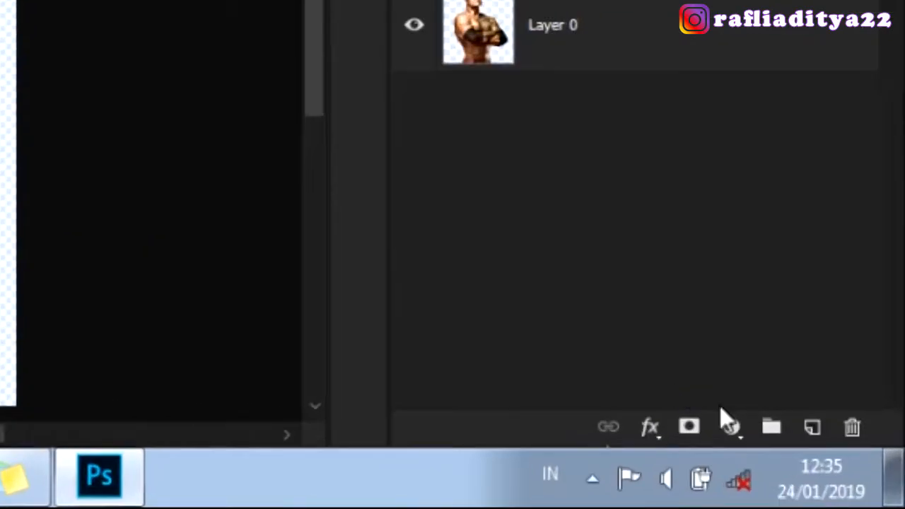
Add a Levels adjustment with input levels 0, 1,00 and 255 above the texture layer and clip it to that layer.
{"action": "left_click", "coordinate": [728, 429]}
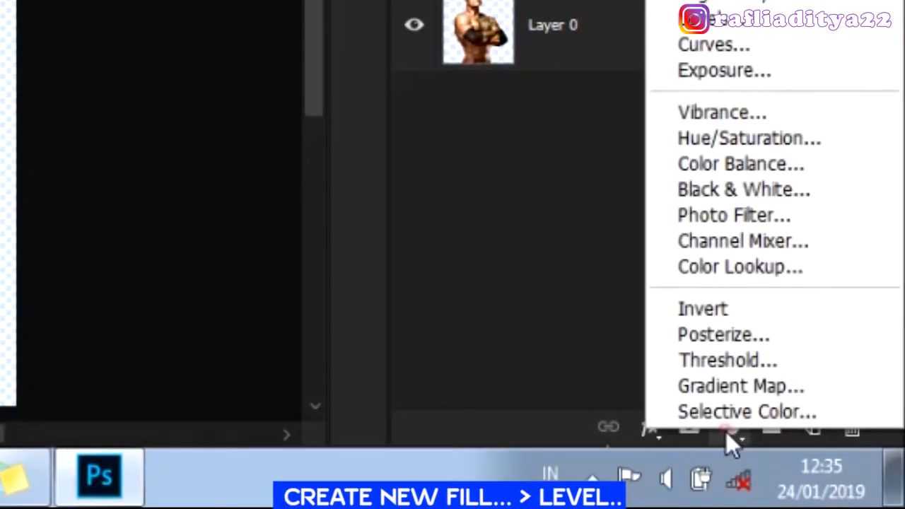
{"action": "left_click", "coordinate": [738, 28]}
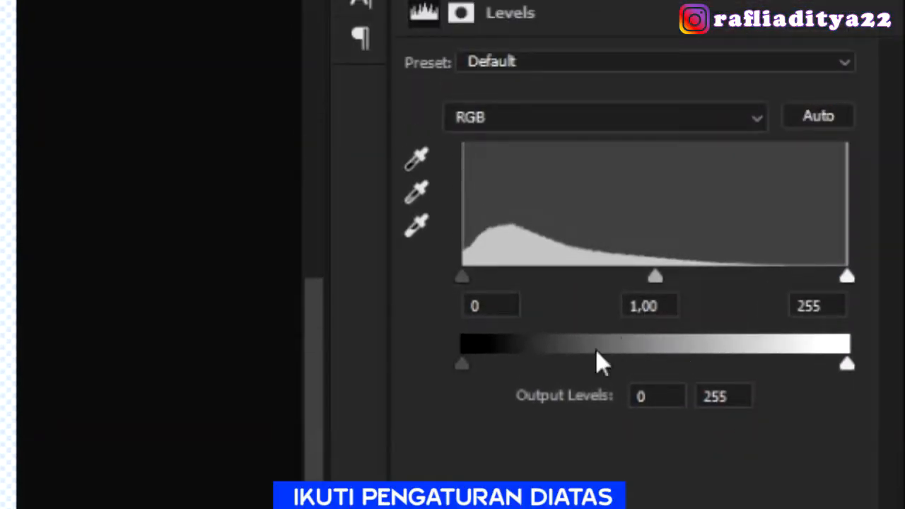
{"action": "left_click", "coordinate": [498, 304]}
{"action": "left_click", "coordinate": [660, 305]}
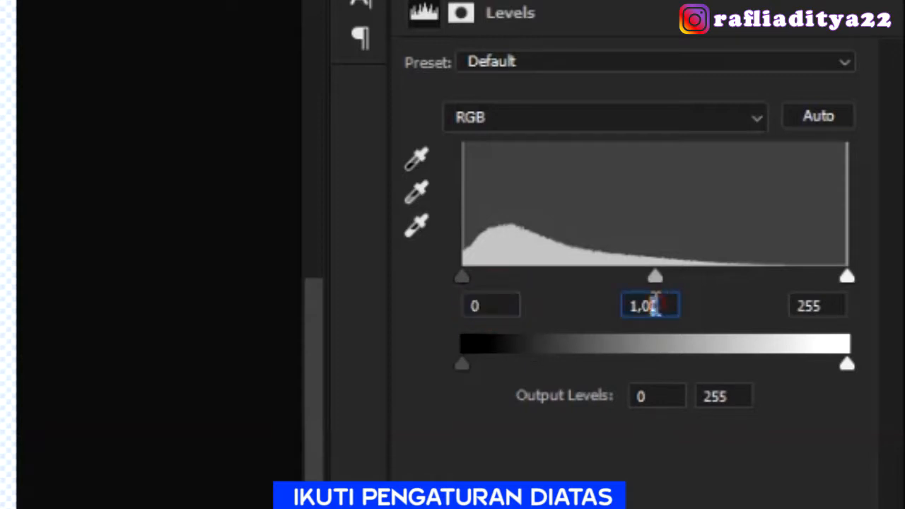
{"action": "left_click_drag", "start_coordinate": [660, 305], "coordinate": [616, 302]}
{"action": "left_click", "coordinate": [825, 308]}
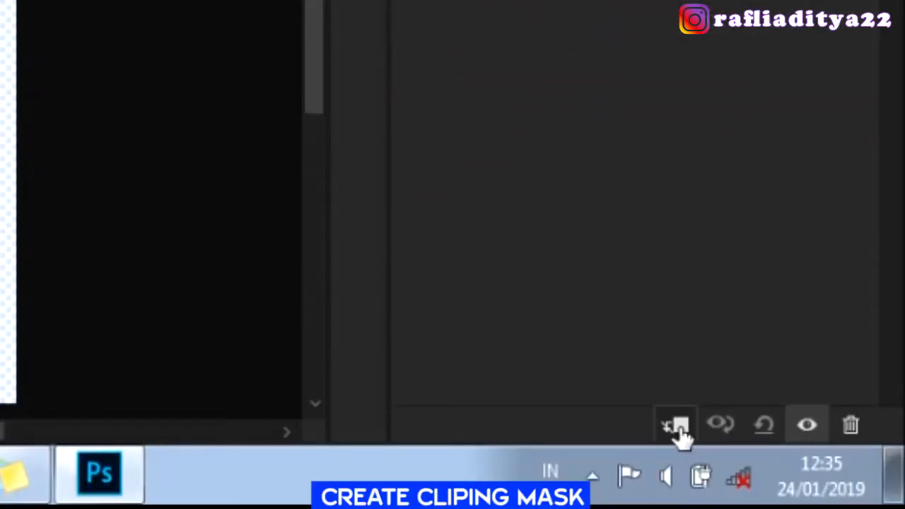
{"action": "left_click", "coordinate": [677, 427]}
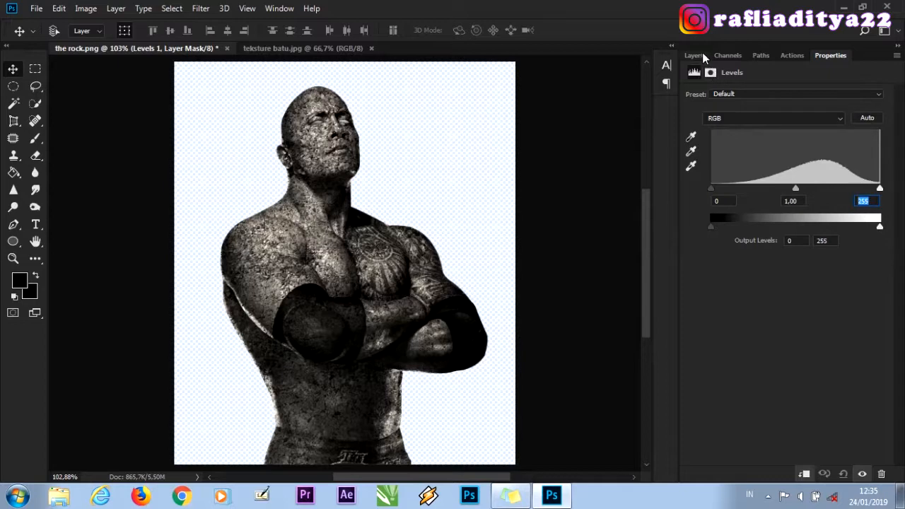
{"action": "left_click", "coordinate": [696, 55]}
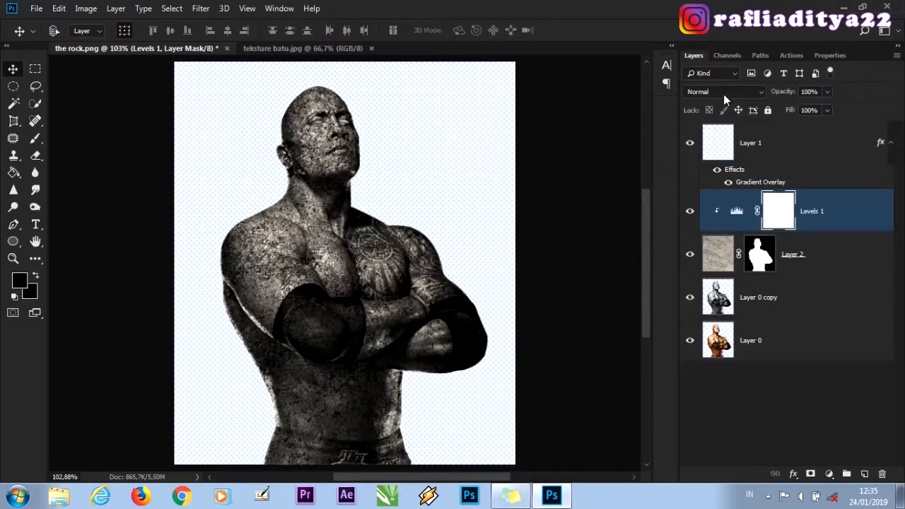
Lighten the dark areas of the face, neck, chest, arms and torso on Layer 0 copy with the Dodge tool, size 175, Midtones, 20% exposure.
{"action": "left_click", "coordinate": [718, 299]}
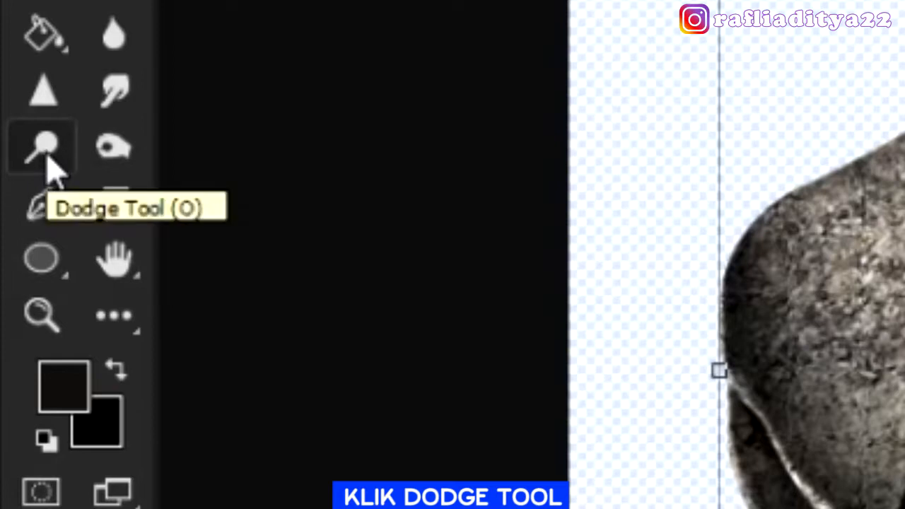
{"action": "left_click", "coordinate": [49, 161]}
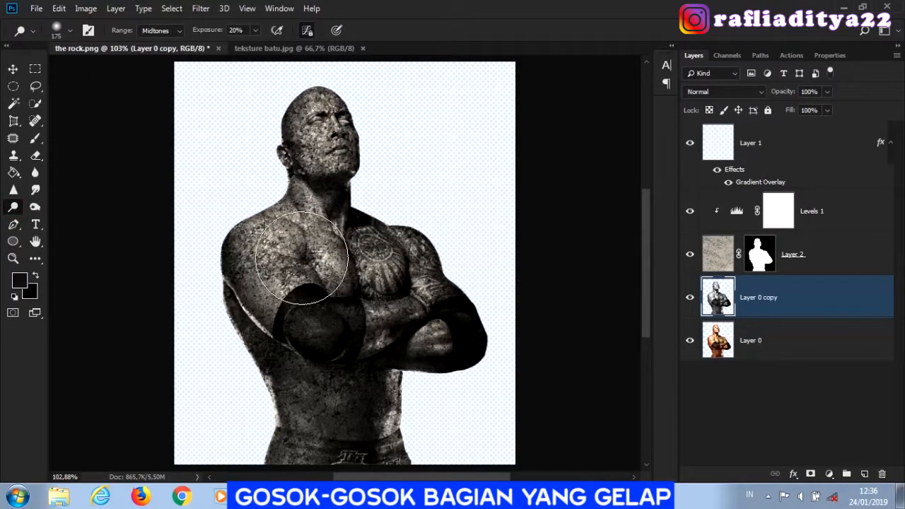
{"action": "mouse_move", "coordinate": [291, 303]}
{"action": "left_mouse_down"}
{"action": "mouse_move", "coordinate": [255, 256]}
{"action": "mouse_move", "coordinate": [243, 269]}
{"action": "mouse_move", "coordinate": [232, 207]}
{"action": "mouse_move", "coordinate": [243, 303]}
{"action": "mouse_move", "coordinate": [233, 242]}
{"action": "mouse_move", "coordinate": [231, 307]}
{"action": "mouse_move", "coordinate": [230, 278]}
{"action": "mouse_move", "coordinate": [294, 385]}
{"action": "mouse_move", "coordinate": [292, 378]}
{"action": "mouse_move", "coordinate": [304, 455]}
{"action": "mouse_move", "coordinate": [289, 324]}
{"action": "mouse_move", "coordinate": [339, 438]}
{"action": "mouse_move", "coordinate": [355, 346]}
{"action": "mouse_move", "coordinate": [388, 410]}
{"action": "mouse_move", "coordinate": [385, 431]}
{"action": "mouse_move", "coordinate": [322, 339]}
{"action": "mouse_move", "coordinate": [307, 268]}
{"action": "mouse_move", "coordinate": [314, 363]}
{"action": "mouse_move", "coordinate": [321, 121]}
{"action": "mouse_move", "coordinate": [298, 170]}
{"action": "mouse_move", "coordinate": [302, 131]}
{"action": "mouse_move", "coordinate": [340, 179]}
{"action": "mouse_move", "coordinate": [340, 135]}
{"action": "mouse_move", "coordinate": [373, 244]}
{"action": "mouse_move", "coordinate": [343, 224]}
{"action": "mouse_move", "coordinate": [391, 269]}
{"action": "mouse_move", "coordinate": [373, 239]}
{"action": "mouse_move", "coordinate": [437, 306]}
{"action": "mouse_move", "coordinate": [428, 308]}
{"action": "mouse_move", "coordinate": [436, 337]}
{"action": "mouse_move", "coordinate": [457, 357]}
{"action": "mouse_move", "coordinate": [381, 354]}
{"action": "mouse_move", "coordinate": [405, 334]}
{"action": "left_mouse_up"}
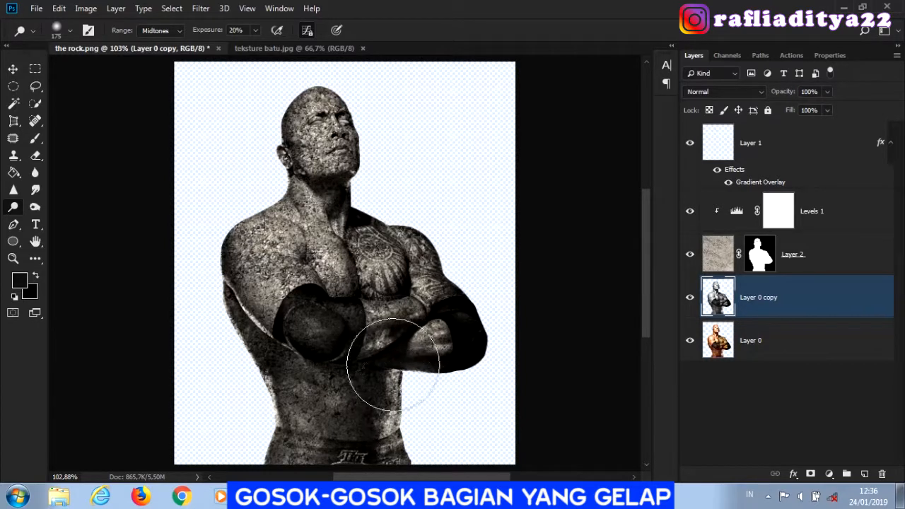
{"action": "mouse_move", "coordinate": [392, 365]}
{"action": "left_mouse_down"}
{"action": "mouse_move", "coordinate": [377, 428]}
{"action": "mouse_move", "coordinate": [352, 407]}
{"action": "mouse_move", "coordinate": [352, 391]}
{"action": "mouse_move", "coordinate": [392, 427]}
{"action": "mouse_move", "coordinate": [272, 422]}
{"action": "mouse_move", "coordinate": [282, 384]}
{"action": "mouse_move", "coordinate": [219, 243]}
{"action": "mouse_move", "coordinate": [270, 347]}
{"action": "mouse_move", "coordinate": [254, 272]}
{"action": "mouse_move", "coordinate": [272, 322]}
{"action": "mouse_move", "coordinate": [237, 268]}
{"action": "mouse_move", "coordinate": [246, 323]}
{"action": "mouse_move", "coordinate": [271, 240]}
{"action": "left_mouse_up"}
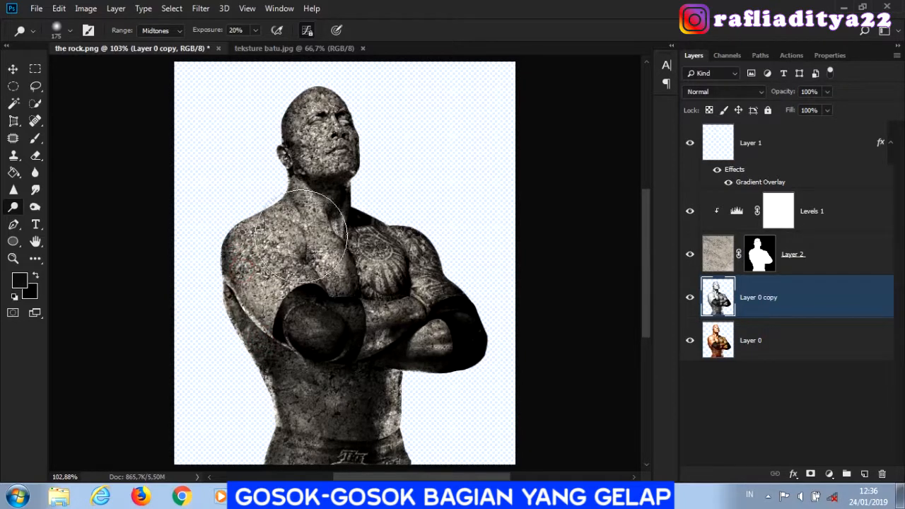
{"action": "mouse_move", "coordinate": [342, 253]}
{"action": "left_mouse_down"}
{"action": "mouse_move", "coordinate": [313, 345]}
{"action": "mouse_move", "coordinate": [319, 398]}
{"action": "mouse_move", "coordinate": [329, 352]}
{"action": "mouse_move", "coordinate": [335, 396]}
{"action": "mouse_move", "coordinate": [368, 357]}
{"action": "mouse_move", "coordinate": [377, 408]}
{"action": "mouse_move", "coordinate": [360, 319]}
{"action": "mouse_move", "coordinate": [391, 353]}
{"action": "mouse_move", "coordinate": [397, 303]}
{"action": "mouse_move", "coordinate": [418, 302]}
{"action": "mouse_move", "coordinate": [449, 324]}
{"action": "mouse_move", "coordinate": [380, 235]}
{"action": "mouse_move", "coordinate": [346, 212]}
{"action": "left_mouse_up"}
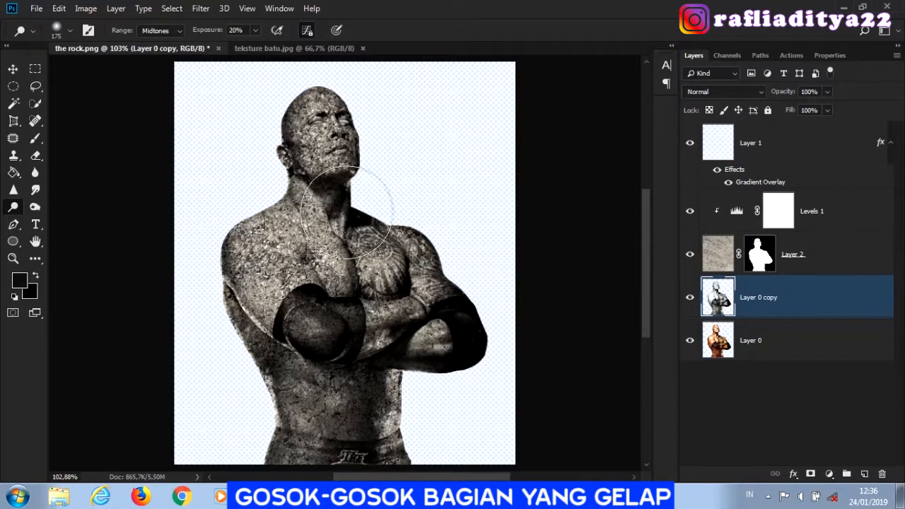
{"action": "left_click_drag", "start_coordinate": [322, 149], "coordinate": [293, 177]}
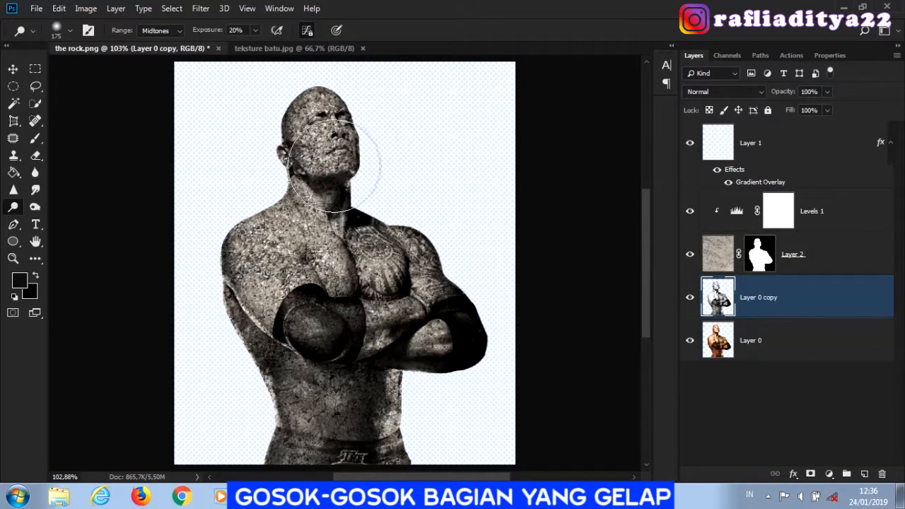
{"action": "mouse_move", "coordinate": [339, 210]}
{"action": "left_mouse_down"}
{"action": "mouse_move", "coordinate": [388, 289]}
{"action": "mouse_move", "coordinate": [429, 278]}
{"action": "mouse_move", "coordinate": [448, 316]}
{"action": "mouse_move", "coordinate": [392, 323]}
{"action": "mouse_move", "coordinate": [370, 376]}
{"action": "mouse_move", "coordinate": [377, 316]}
{"action": "mouse_move", "coordinate": [385, 440]}
{"action": "mouse_move", "coordinate": [264, 338]}
{"action": "mouse_move", "coordinate": [271, 423]}
{"action": "mouse_move", "coordinate": [288, 429]}
{"action": "mouse_move", "coordinate": [333, 413]}
{"action": "mouse_move", "coordinate": [366, 426]}
{"action": "left_mouse_up"}
{"action": "mouse_move", "coordinate": [306, 394]}
{"action": "left_mouse_down"}
{"action": "mouse_move", "coordinate": [242, 329]}
{"action": "mouse_move", "coordinate": [244, 268]}
{"action": "left_mouse_up"}
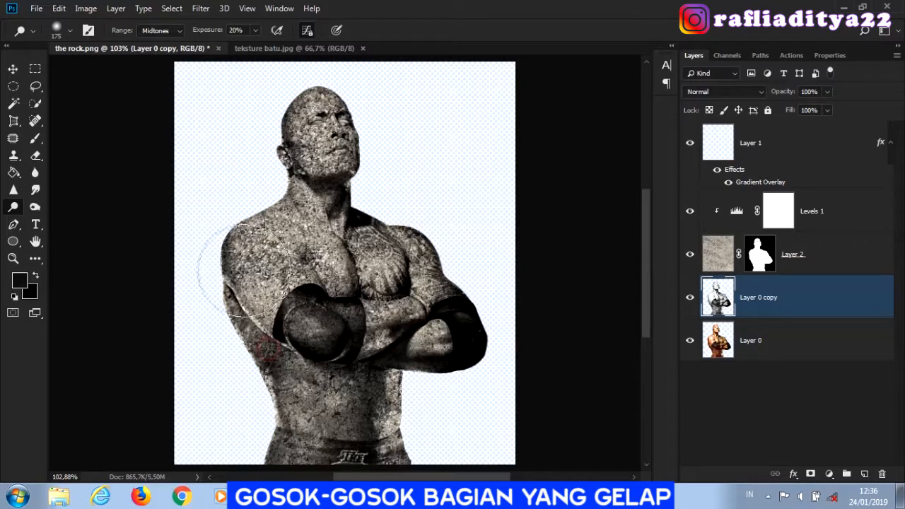
{"action": "mouse_move", "coordinate": [265, 238]}
{"action": "left_mouse_down"}
{"action": "mouse_move", "coordinate": [362, 327]}
{"action": "mouse_move", "coordinate": [338, 277]}
{"action": "mouse_move", "coordinate": [339, 325]}
{"action": "mouse_move", "coordinate": [384, 338]}
{"action": "mouse_move", "coordinate": [385, 291]}
{"action": "left_mouse_up"}
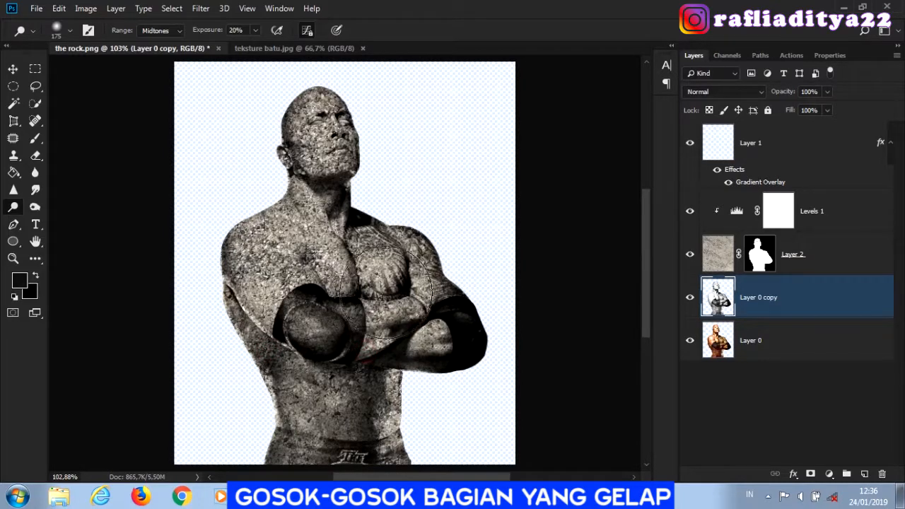
{"action": "left_click_drag", "start_coordinate": [369, 241], "coordinate": [333, 181]}
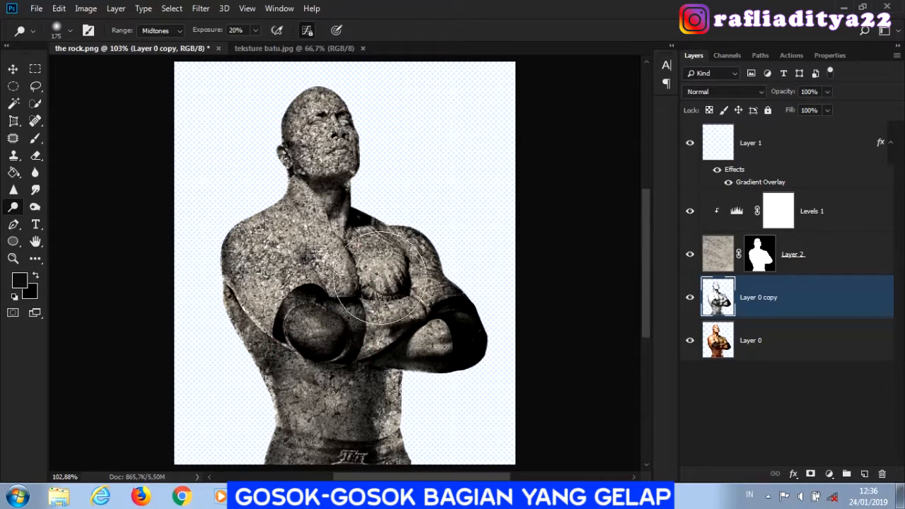
{"action": "mouse_move", "coordinate": [380, 277]}
{"action": "left_mouse_down"}
{"action": "mouse_move", "coordinate": [467, 263]}
{"action": "mouse_move", "coordinate": [332, 360]}
{"action": "mouse_move", "coordinate": [354, 436]}
{"action": "mouse_move", "coordinate": [378, 428]}
{"action": "mouse_move", "coordinate": [325, 283]}
{"action": "mouse_move", "coordinate": [304, 330]}
{"action": "left_mouse_up"}
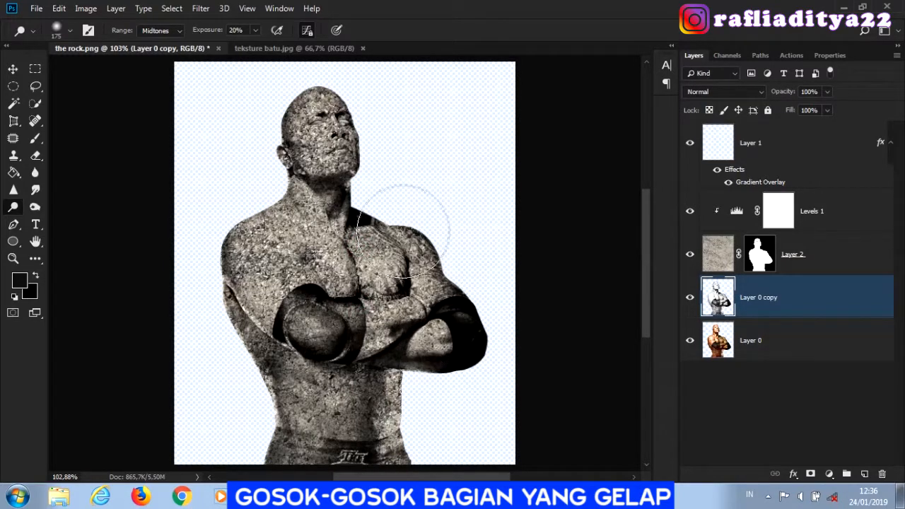
{"action": "left_click", "coordinate": [13, 69]}
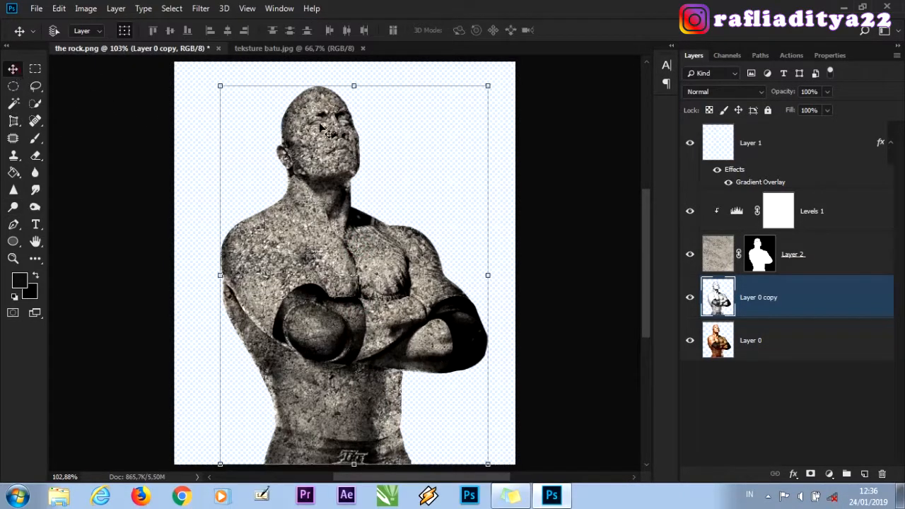